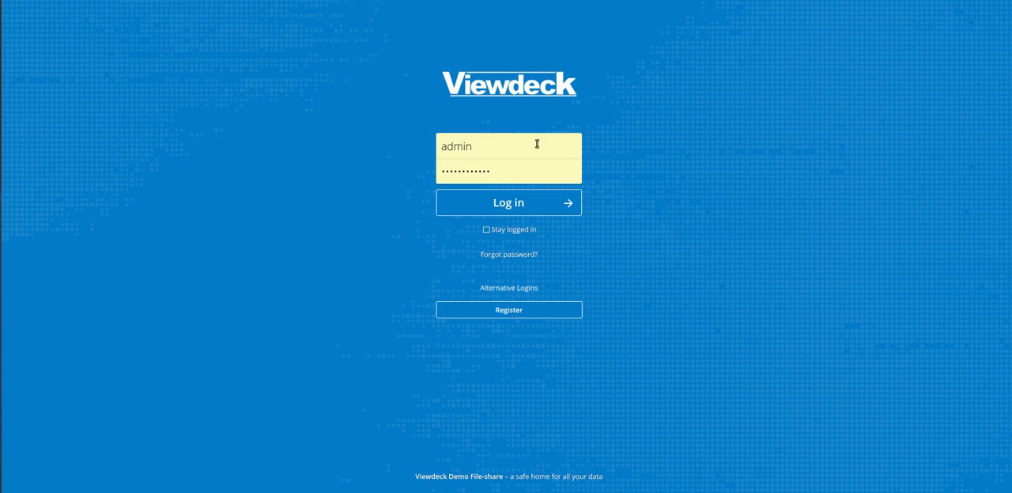
Log in with the prefilled admin credentials and look through the Dashboard, Files, Activity, Gallery and Mail apps.
{"action": "left_click", "coordinate": [511, 207]}
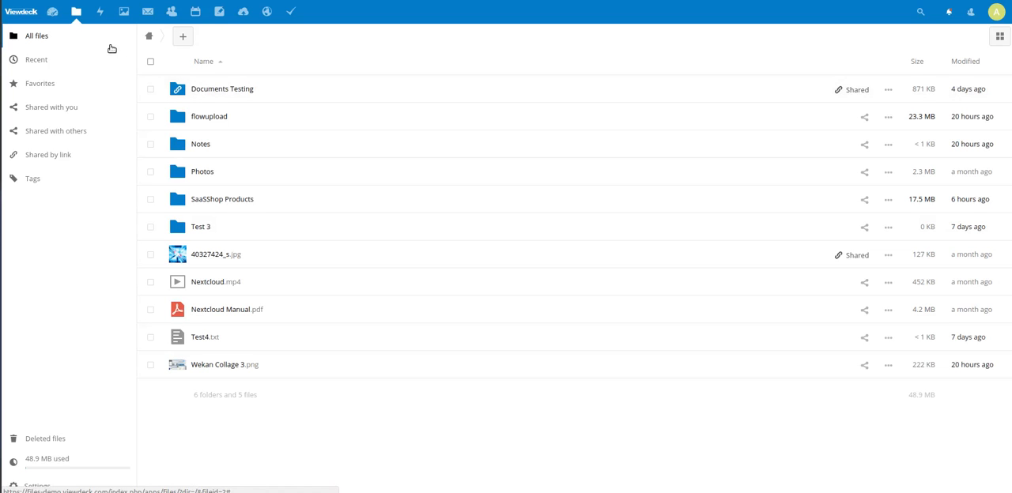
{"action": "left_click", "coordinate": [53, 12]}
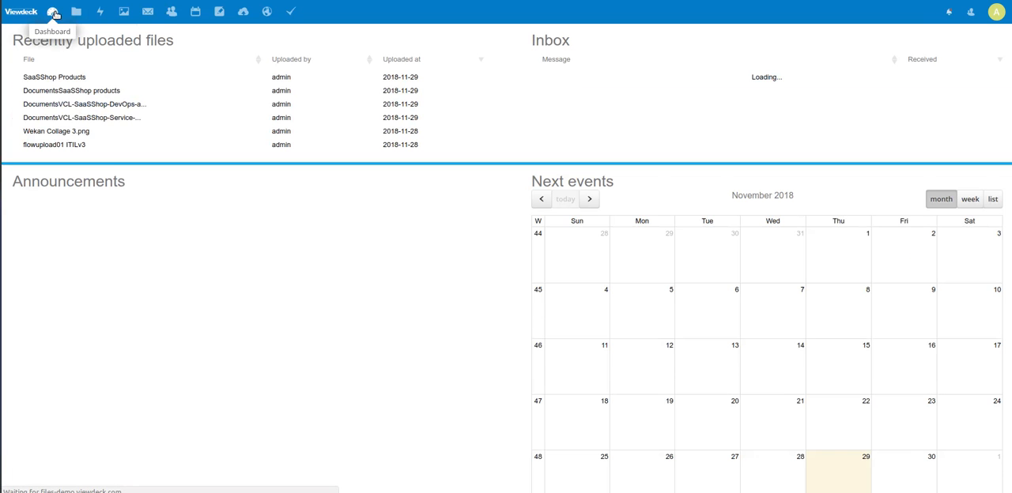
{"action": "left_click", "coordinate": [77, 12]}
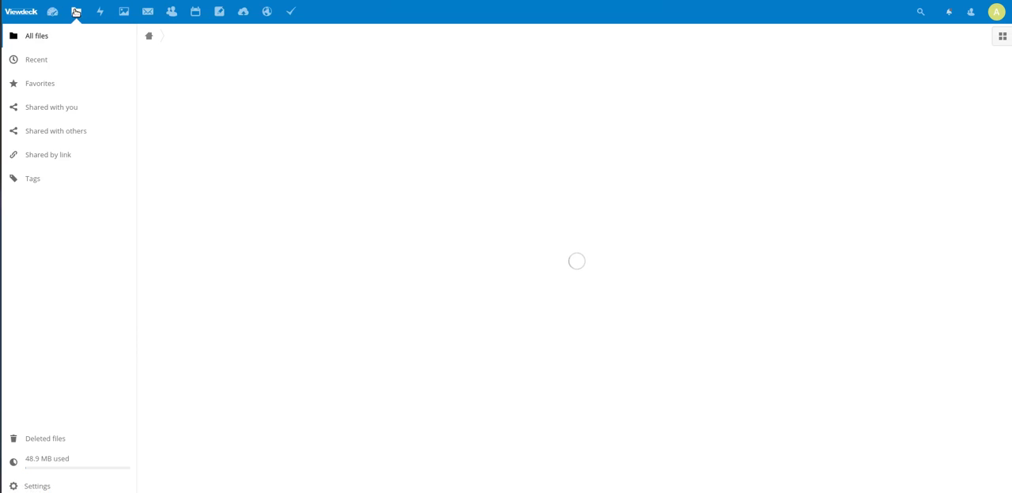
{"action": "left_click", "coordinate": [102, 13]}
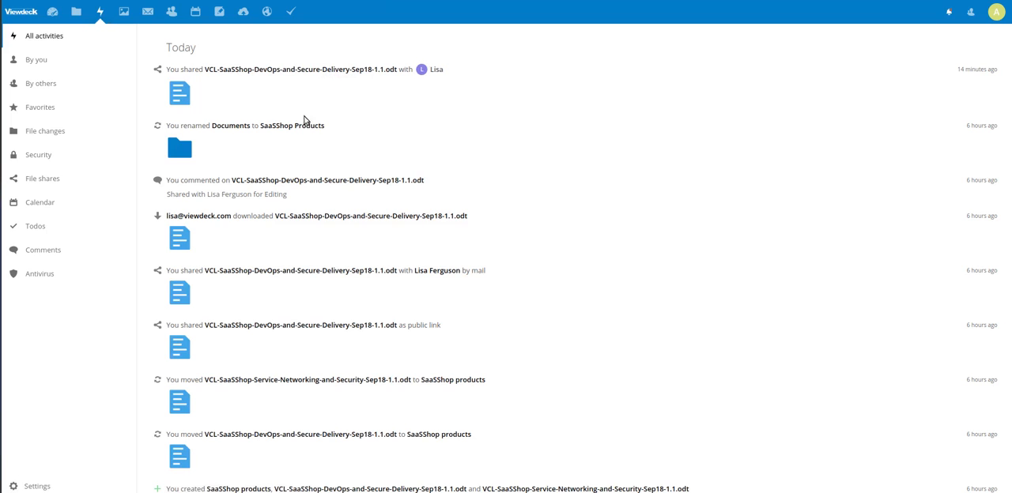
{"action": "left_click", "coordinate": [130, 13]}
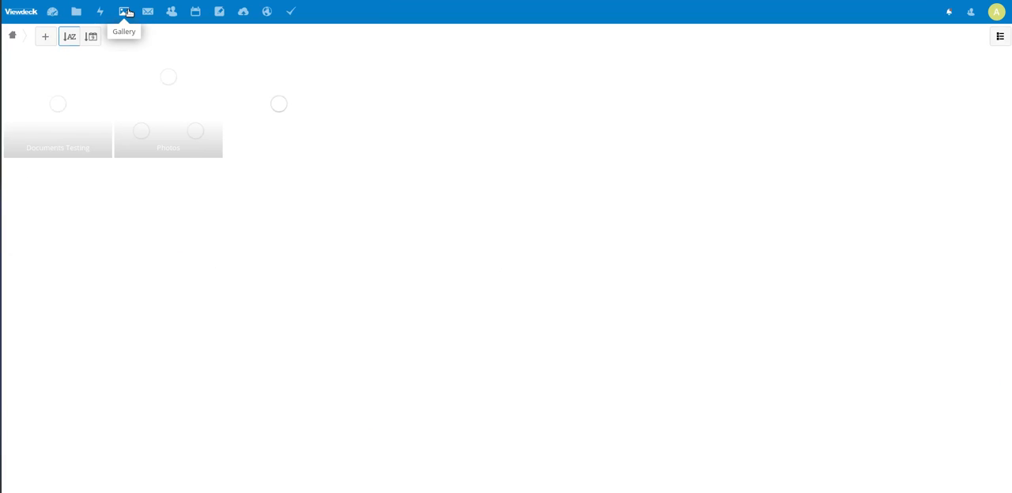
{"action": "left_click", "coordinate": [148, 12]}
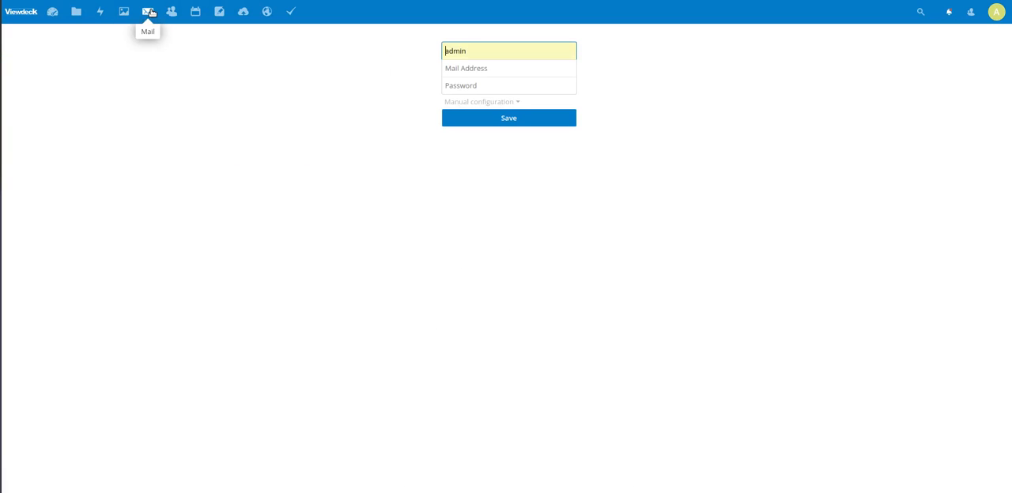
Open Contacts and review the field types that can be added to the displayed contact.
{"action": "left_click", "coordinate": [170, 13]}
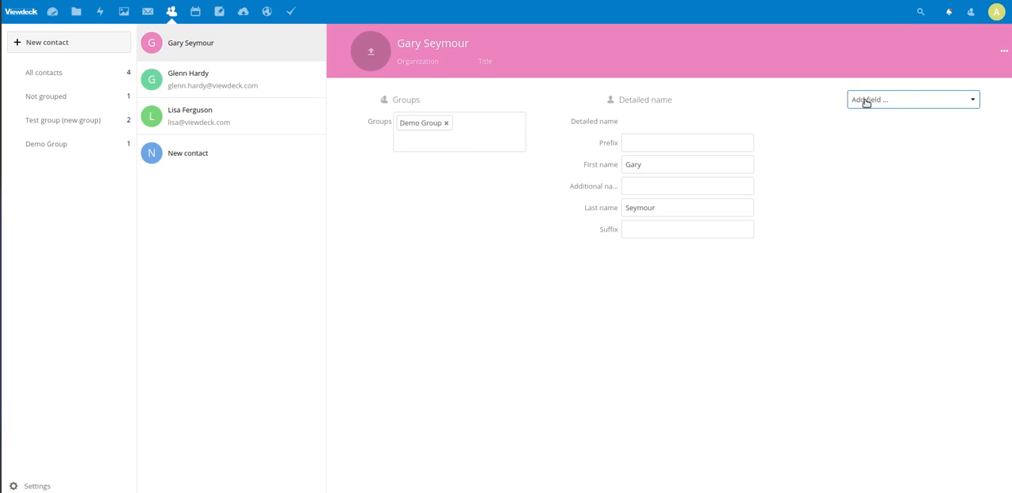
{"action": "left_click", "coordinate": [969, 101]}
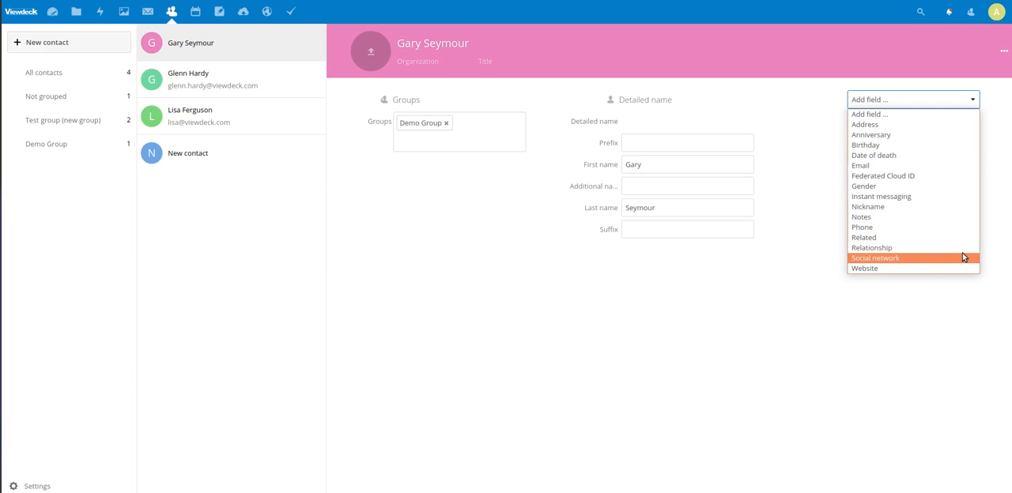
{"action": "left_click", "coordinate": [470, 250]}
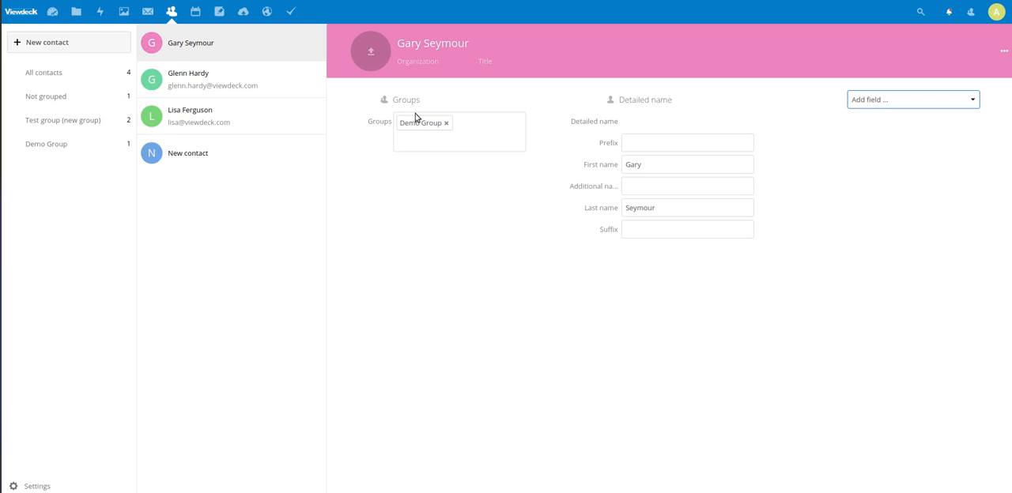
{"action": "left_click", "coordinate": [438, 131]}
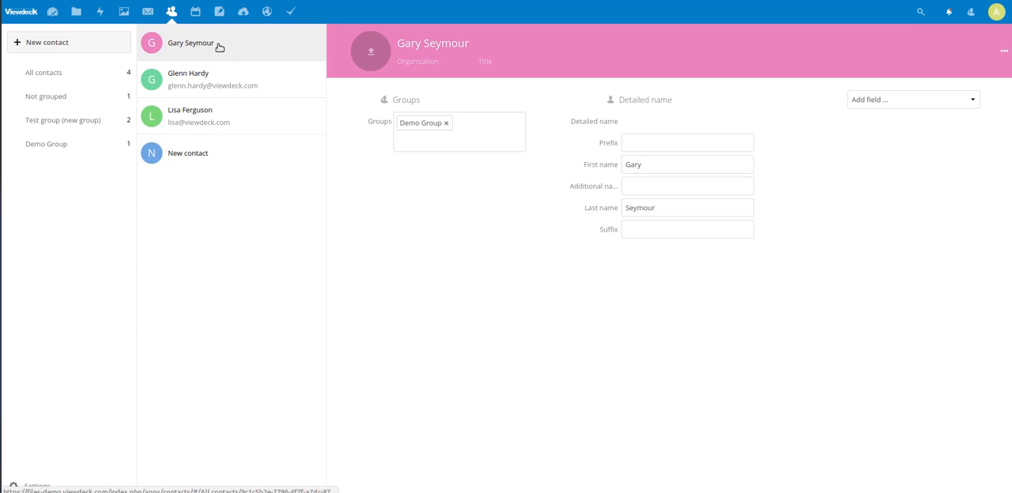
View the Calendar and Notes apps, and sign in to the Workflow app with the prefilled credentials.
{"action": "left_click", "coordinate": [195, 12]}
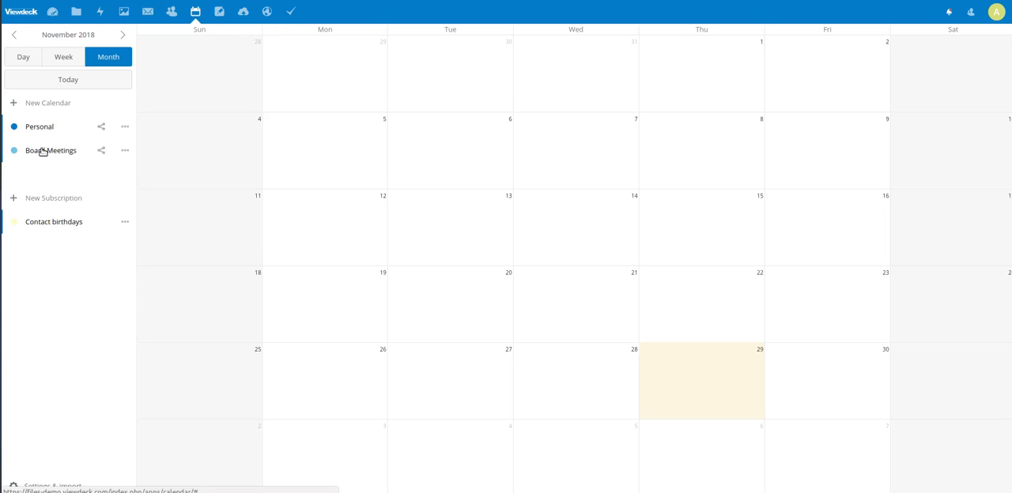
{"action": "left_click", "coordinate": [219, 12]}
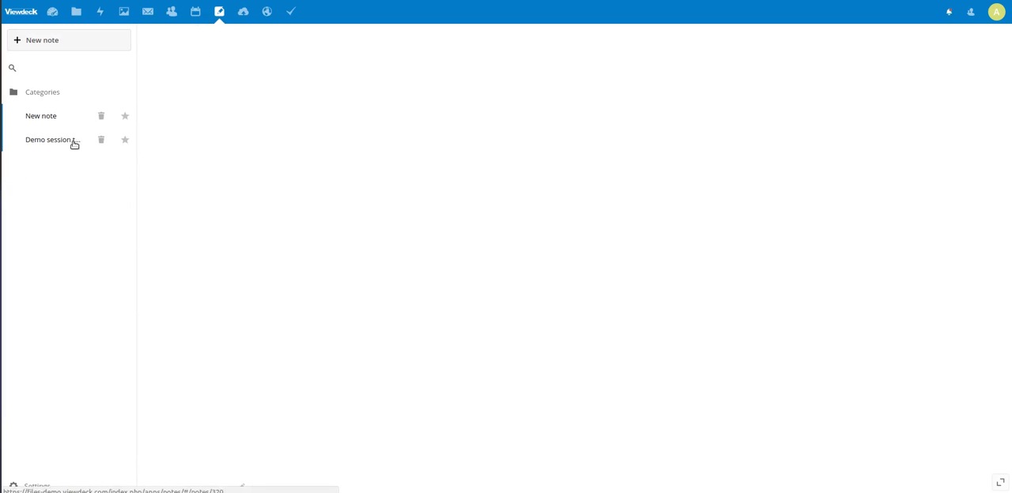
{"action": "left_click", "coordinate": [268, 12]}
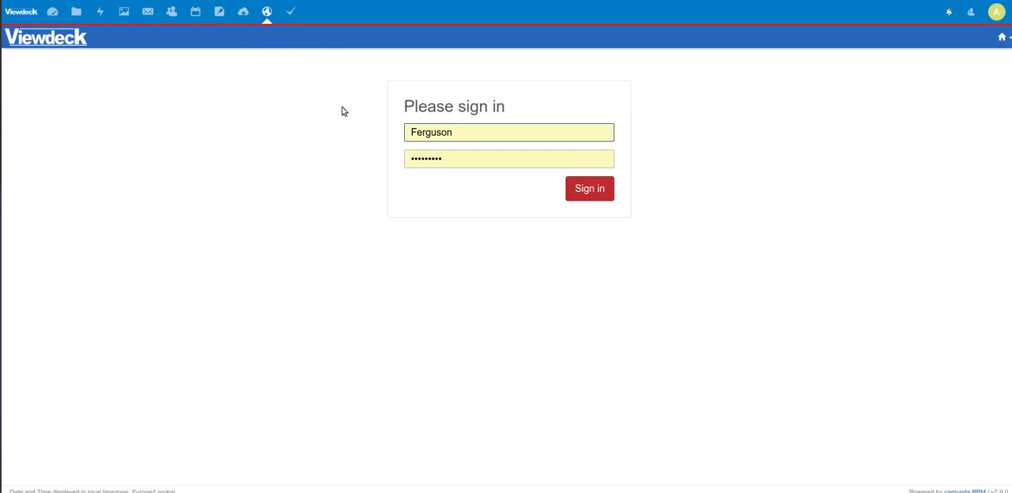
{"action": "left_click", "coordinate": [589, 192]}
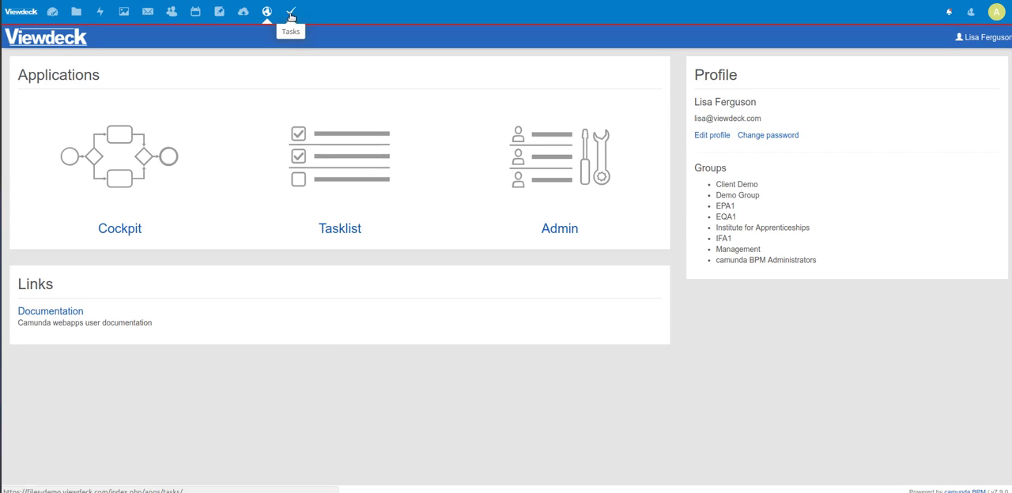
Return to Files and examine the kinds of items that can be uploaded or created there.
{"action": "left_click", "coordinate": [77, 13]}
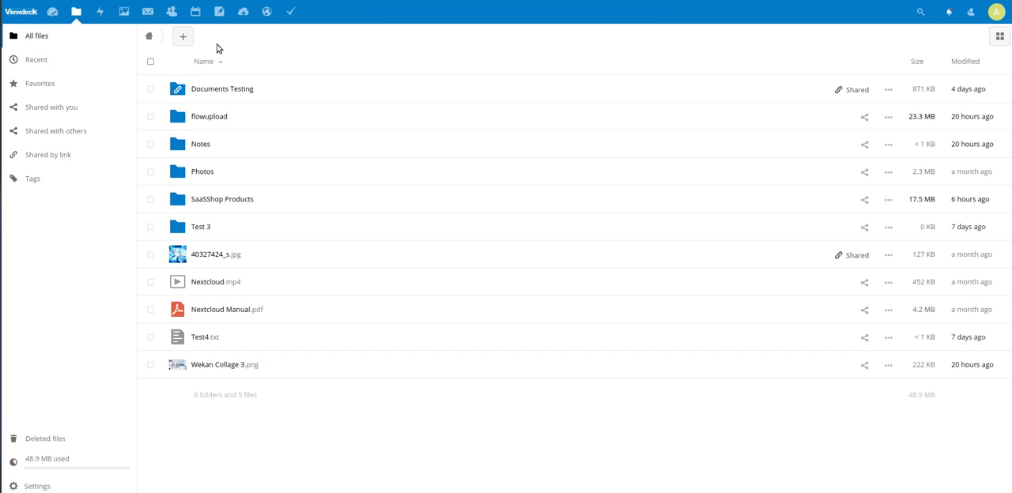
{"action": "left_click", "coordinate": [184, 39]}
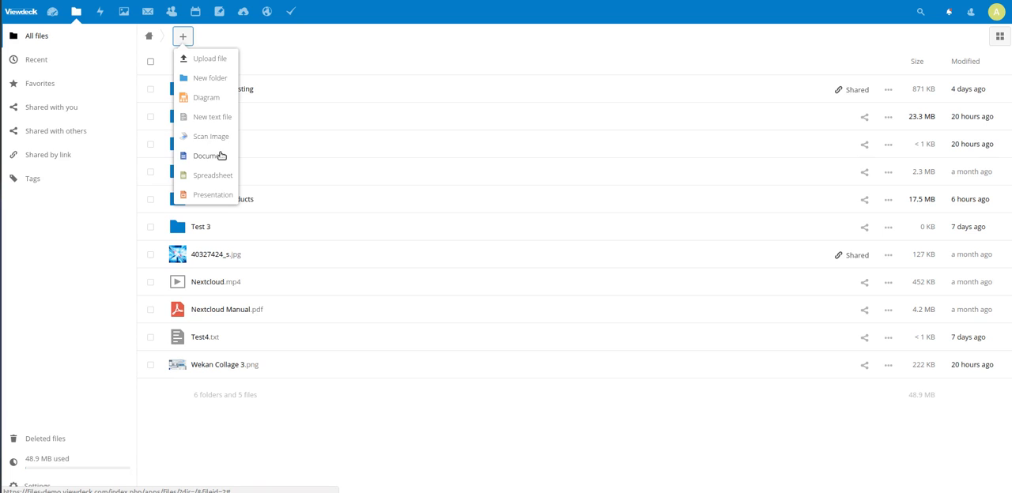
{"action": "left_click", "coordinate": [268, 59]}
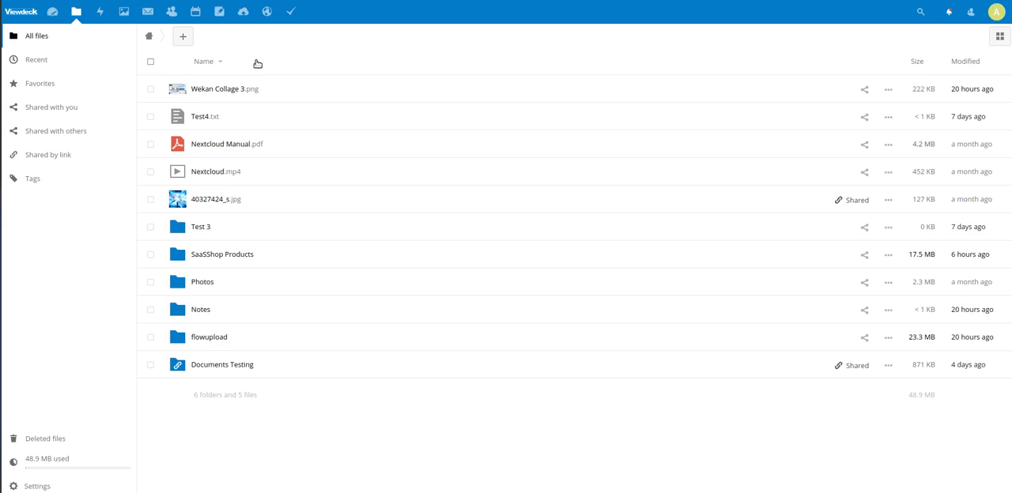
Share Untitled 1.docx from the SaaSShop Products folder with the matching email contact.
{"action": "left_click", "coordinate": [262, 255]}
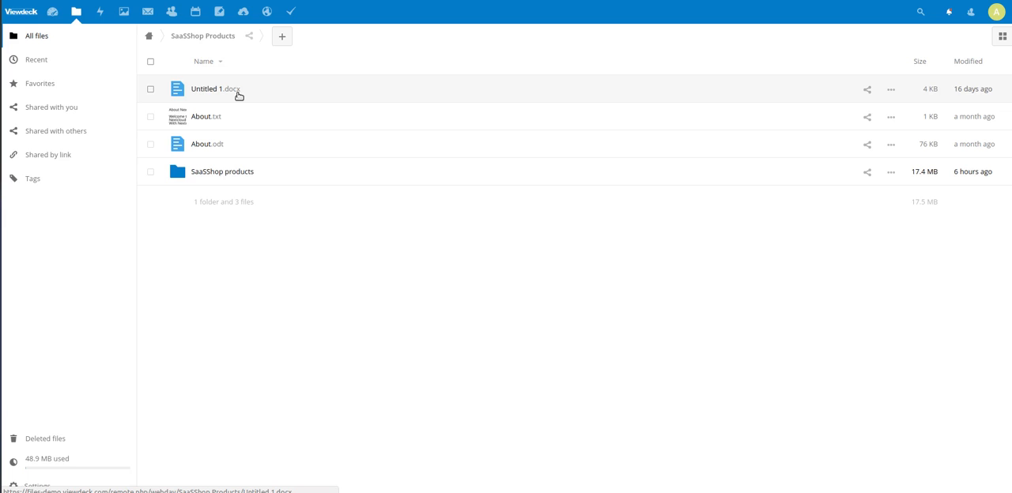
{"action": "left_click", "coordinate": [868, 90]}
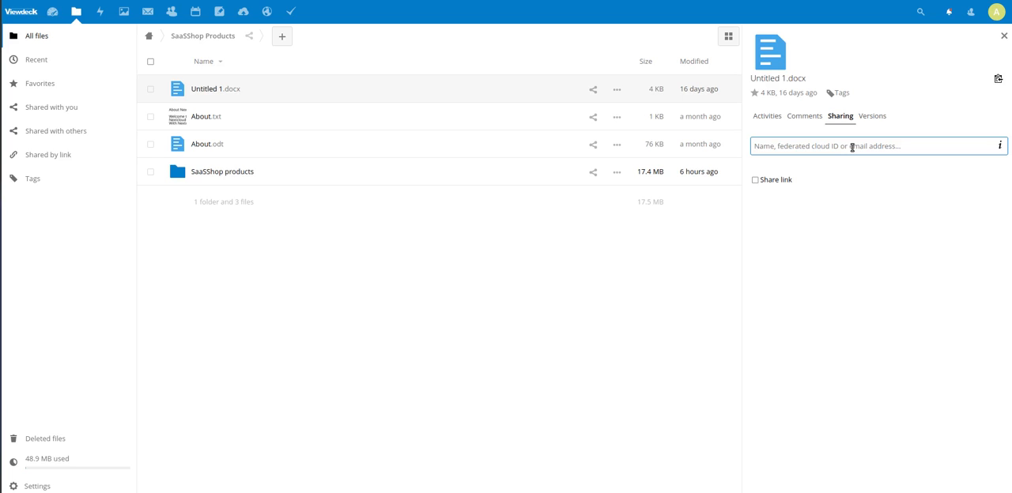
{"action": "type", "text": "lisa"}
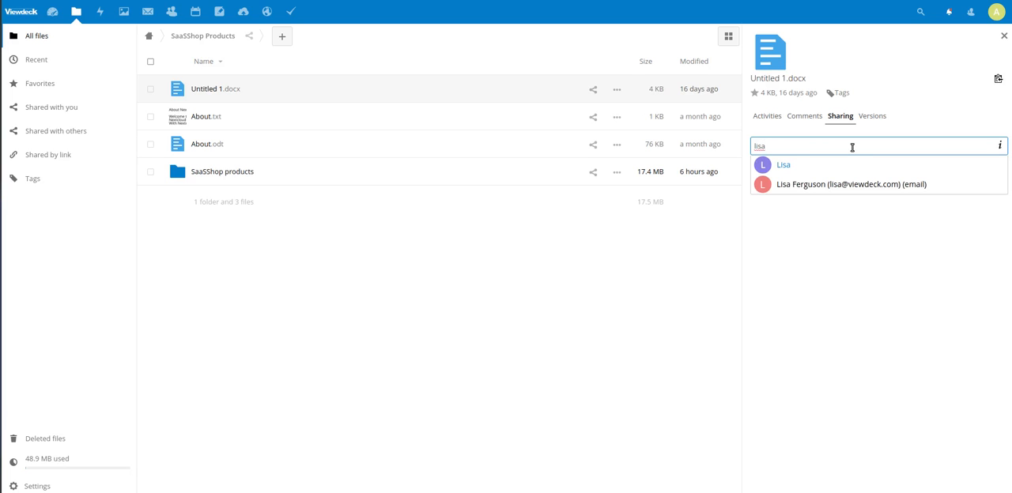
{"action": "left_click", "coordinate": [848, 187]}
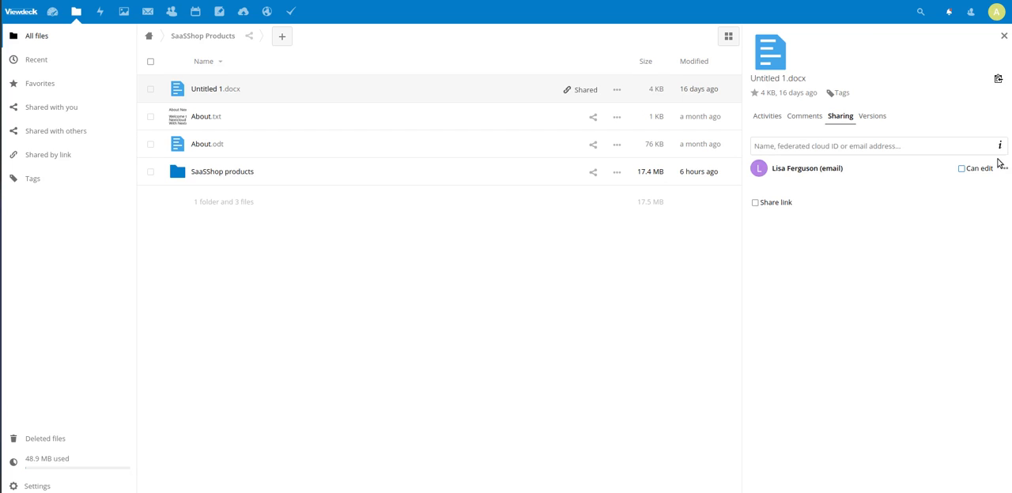
Review the extra options of the email share and enable a share link for Untitled 1.docx.
{"action": "mouse_move", "coordinate": [996, 149]}
{"action": "left_click", "coordinate": [1004, 169]}
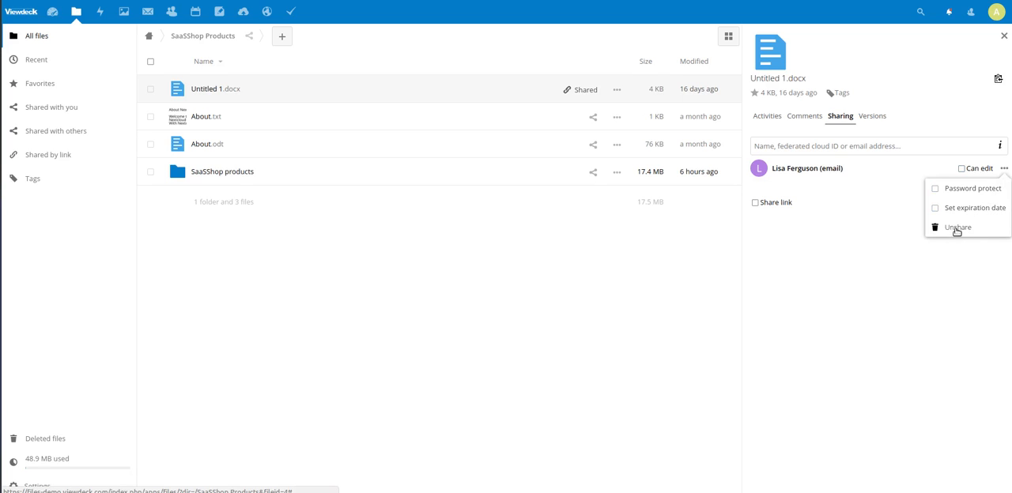
{"action": "left_click", "coordinate": [820, 218]}
{"action": "left_click", "coordinate": [785, 205]}
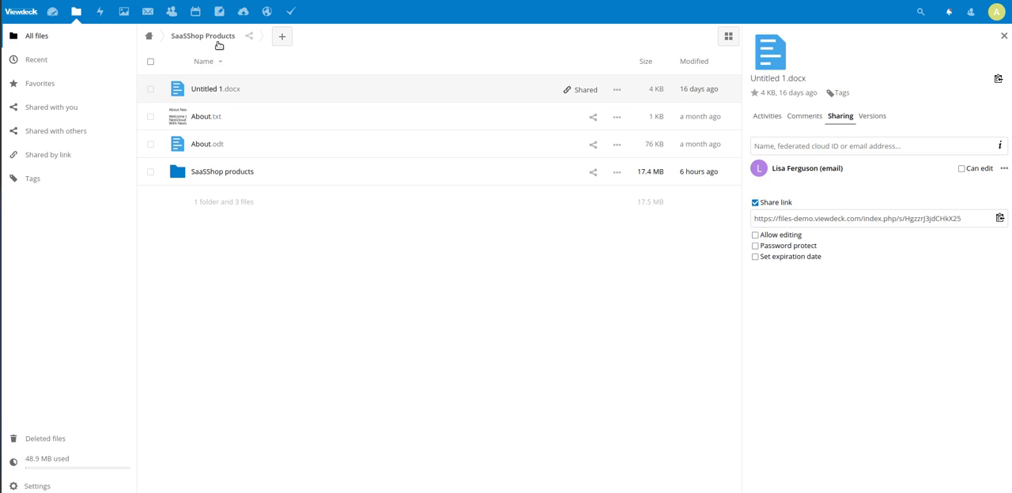
Review the Activity feed for the recent shares and earlier file changes.
{"action": "left_click", "coordinate": [101, 11]}
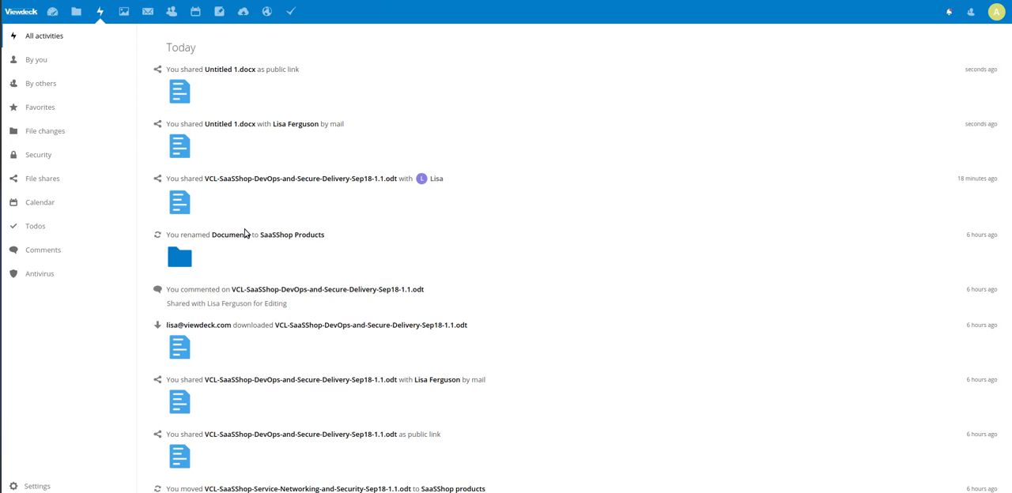
{"action": "scroll", "coordinate": [245, 233], "scroll_direction": "down", "scroll_amount": 5}
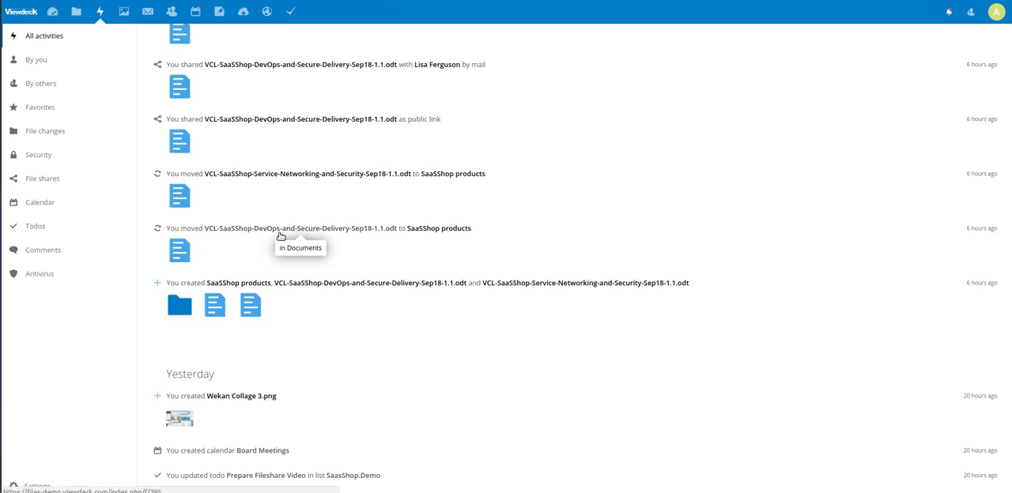
{"action": "scroll", "coordinate": [420, 248], "scroll_direction": "up", "scroll_amount": 6}
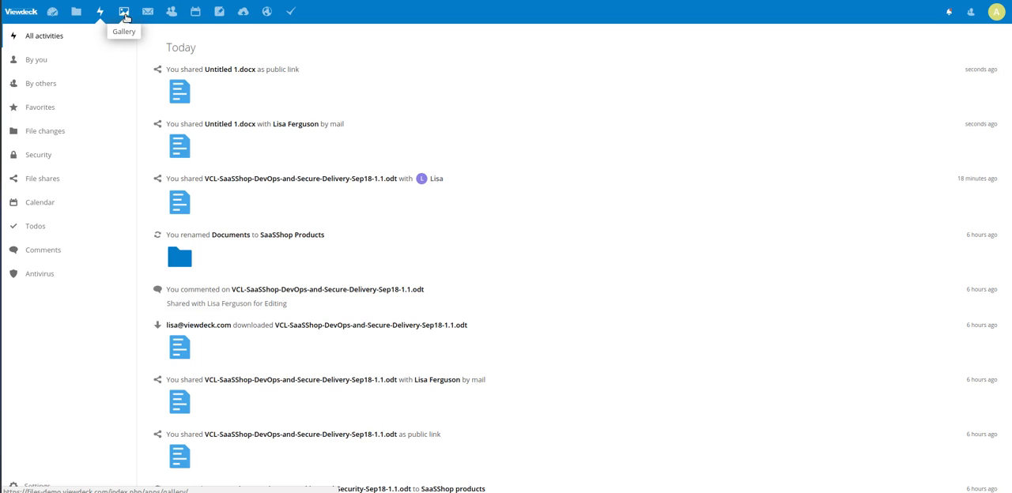
Open the Apps management page and look through the full list of installed apps.
{"action": "left_click", "coordinate": [998, 13]}
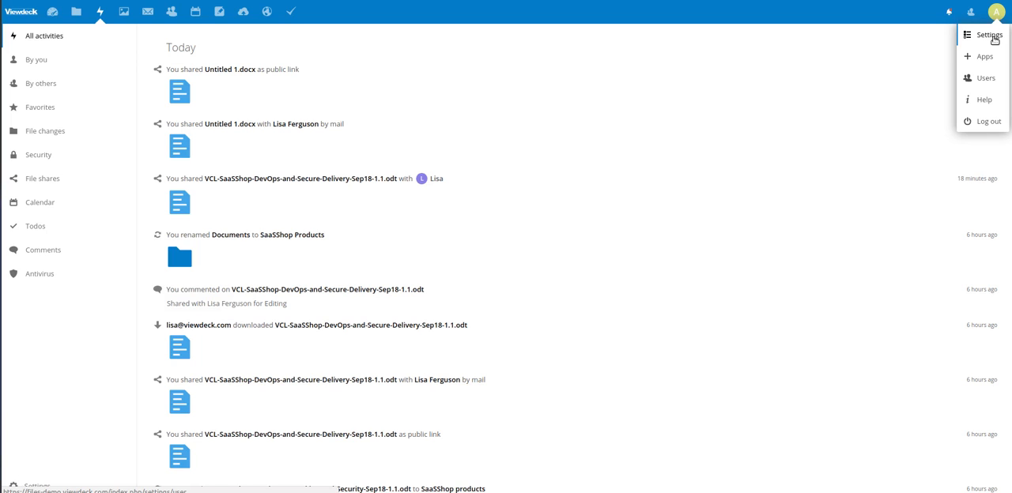
{"action": "left_click", "coordinate": [985, 59]}
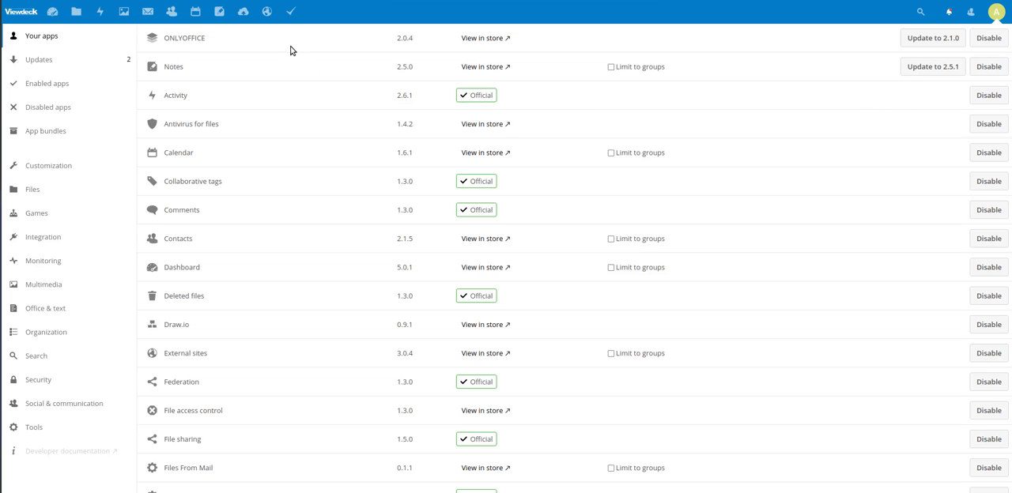
{"action": "scroll", "coordinate": [246, 49], "scroll_direction": "down", "scroll_amount": 5}
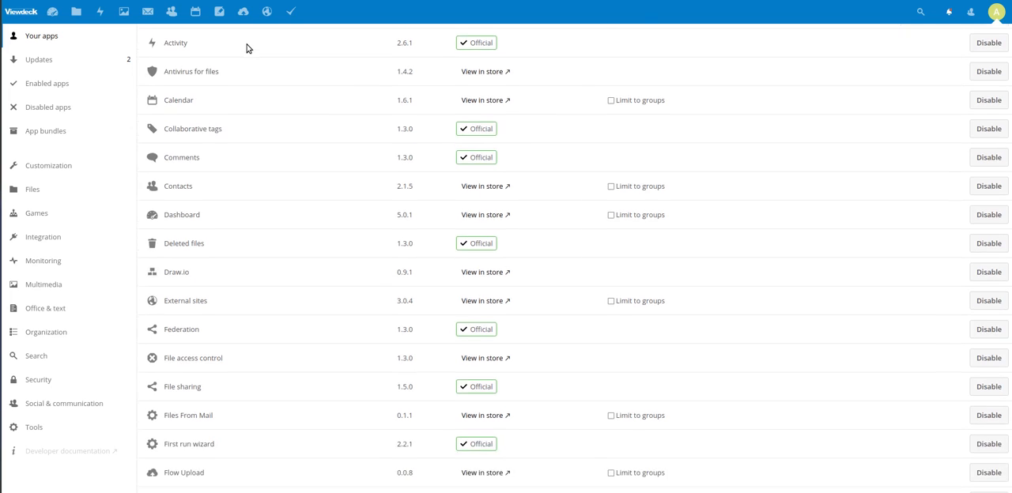
{"action": "scroll", "coordinate": [247, 49], "scroll_direction": "down", "scroll_amount": 5}
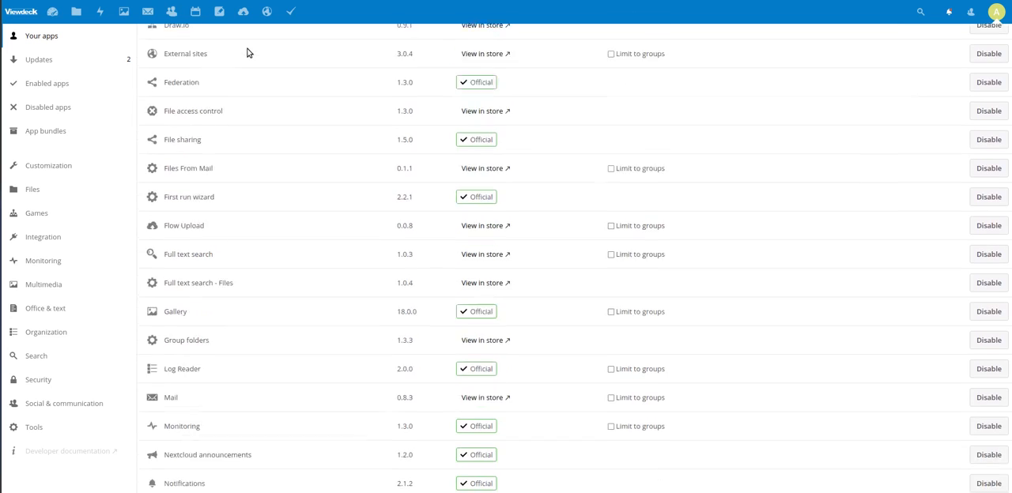
{"action": "scroll", "coordinate": [247, 58], "scroll_direction": "down", "scroll_amount": 7}
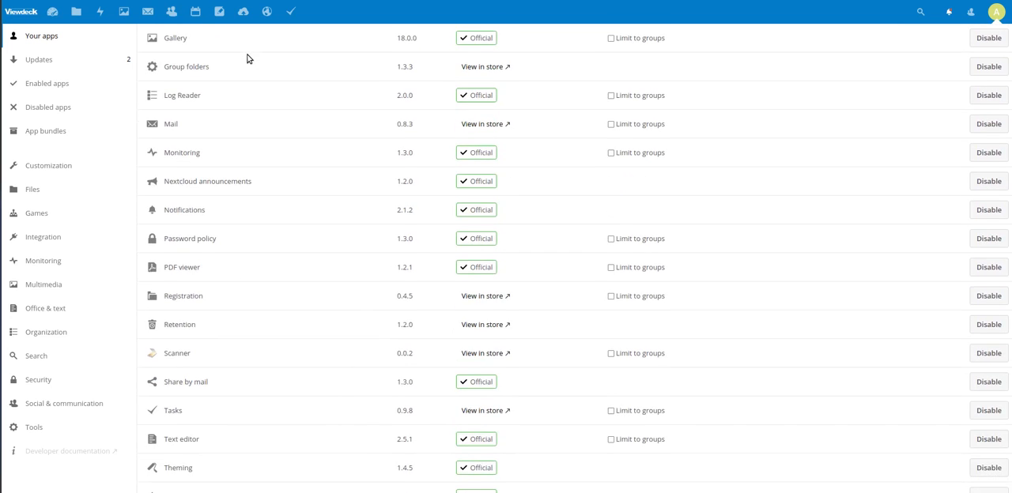
{"action": "scroll", "coordinate": [249, 64], "scroll_direction": "down", "scroll_amount": 3}
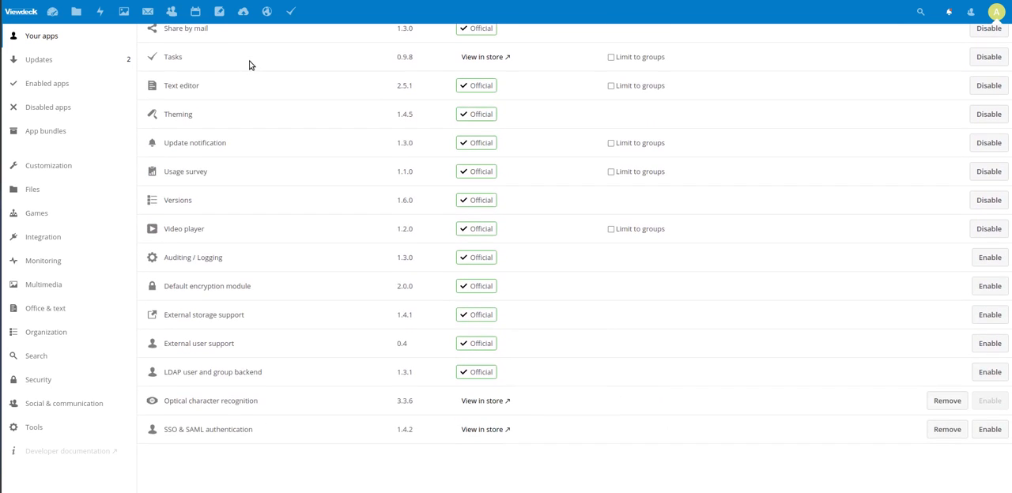
{"action": "scroll", "coordinate": [340, 248], "scroll_direction": "up", "scroll_amount": 4}
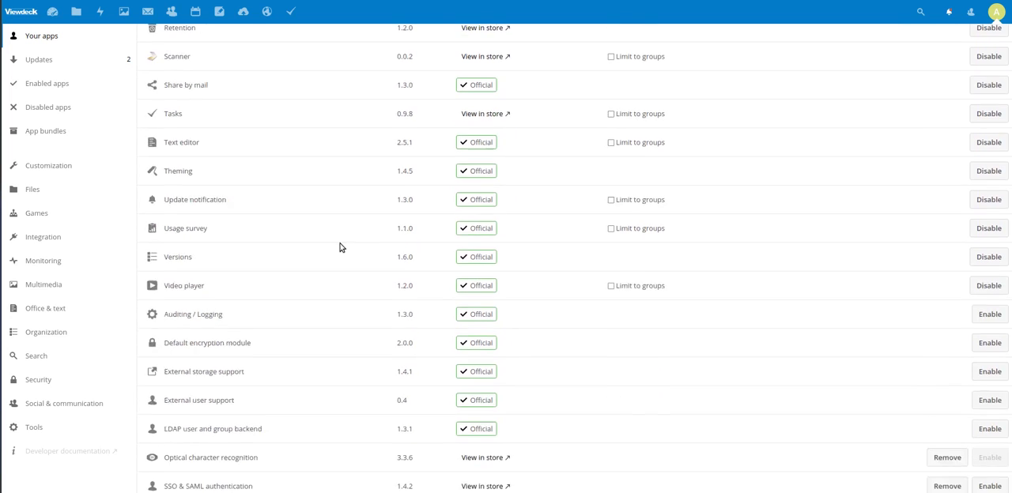
{"action": "scroll", "coordinate": [340, 247], "scroll_direction": "up", "scroll_amount": 11}
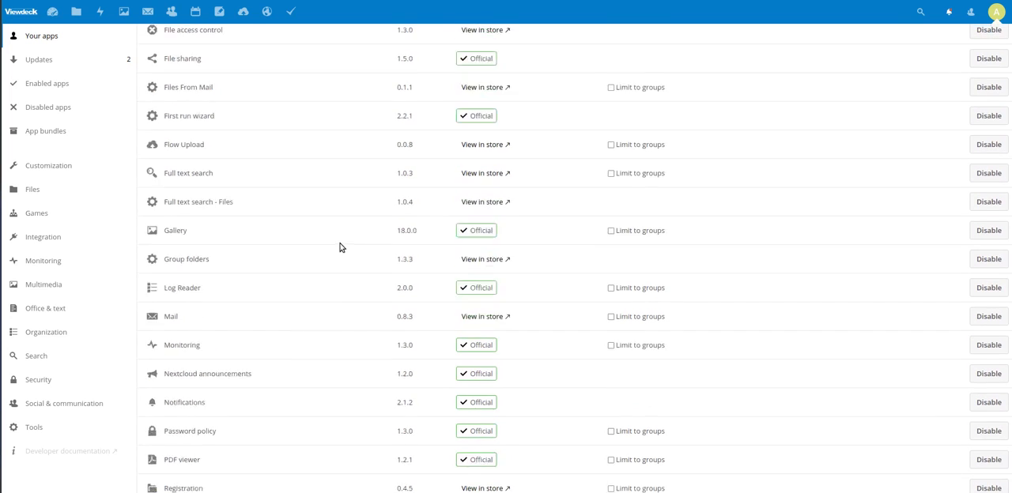
{"action": "scroll", "coordinate": [340, 248], "scroll_direction": "up", "scroll_amount": 5}
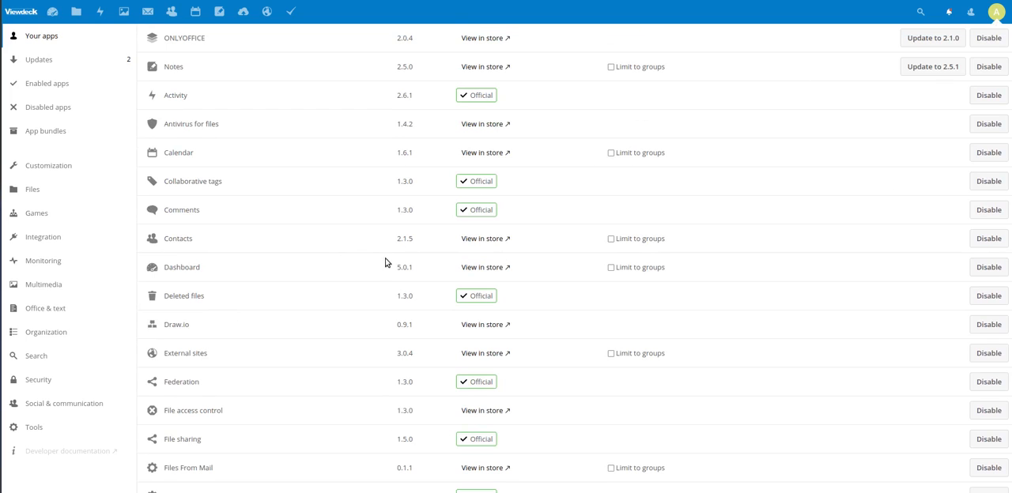
Open the user management page and review the group membership options of the user listed directly below admin.
{"action": "left_click", "coordinate": [998, 15]}
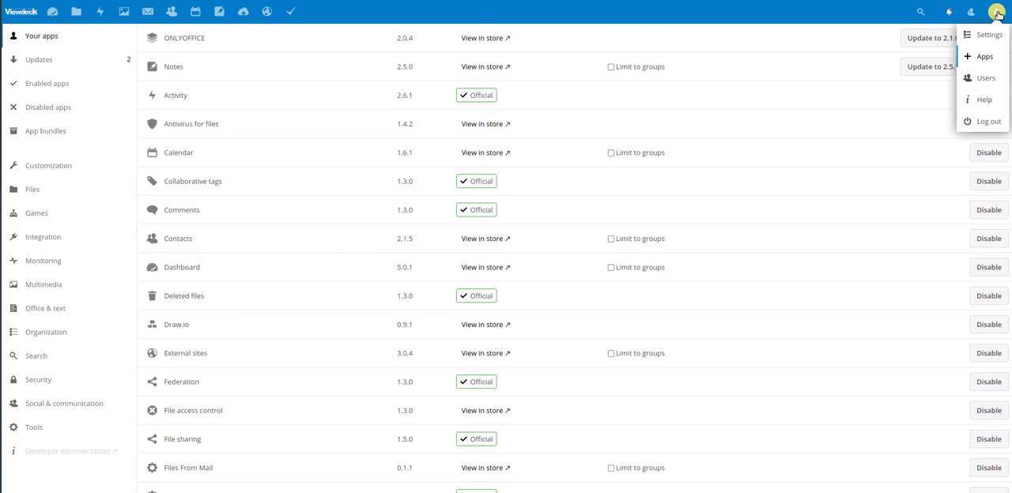
{"action": "left_click", "coordinate": [985, 77]}
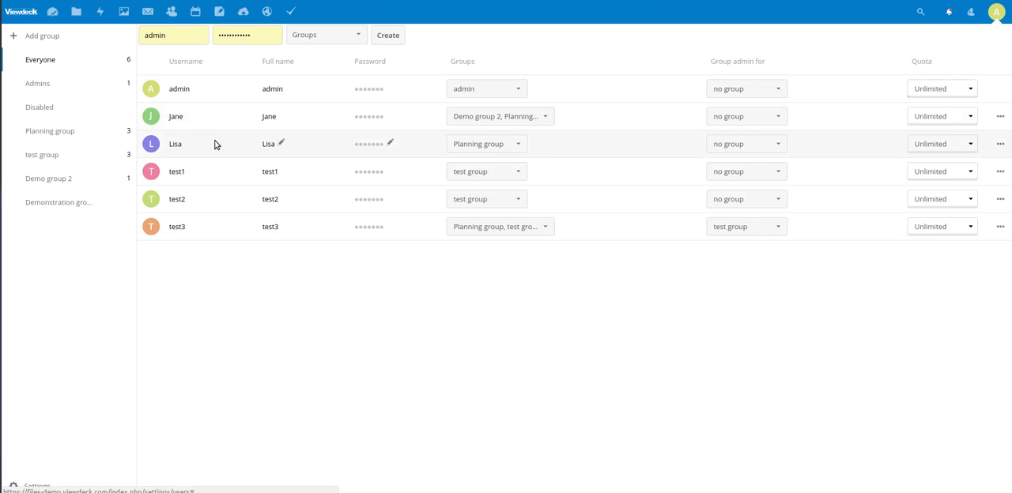
{"action": "left_click", "coordinate": [548, 119]}
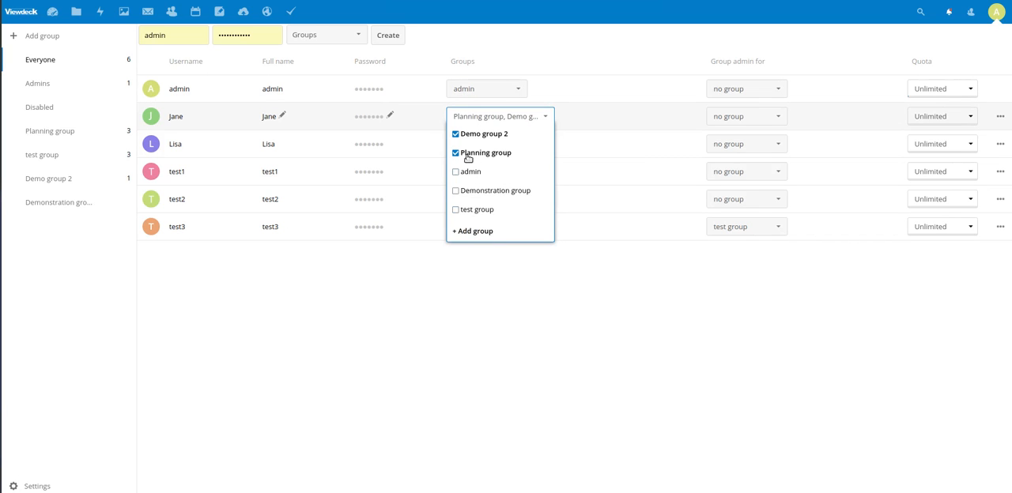
{"action": "left_click", "coordinate": [442, 337]}
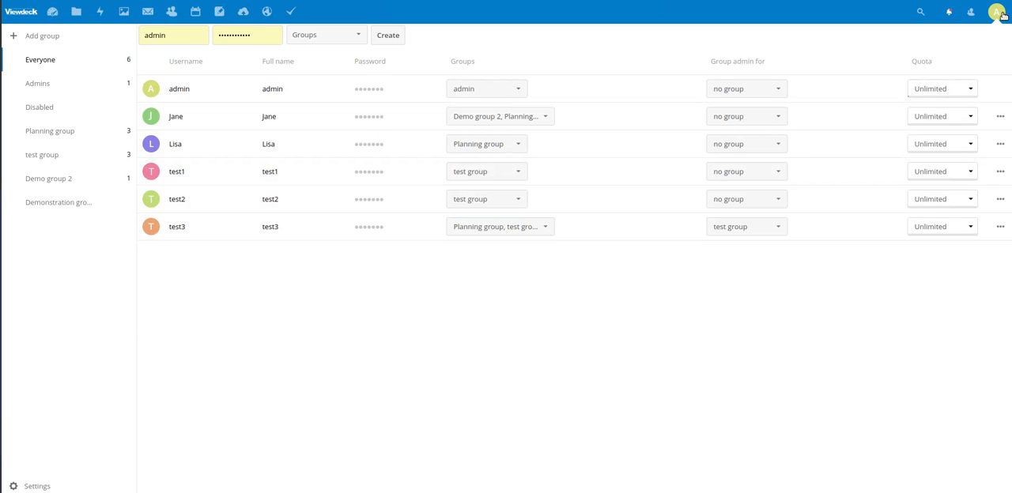
Disable the account of the user who belongs to Demo group 2 and Planning group.
{"action": "left_click", "coordinate": [1000, 117]}
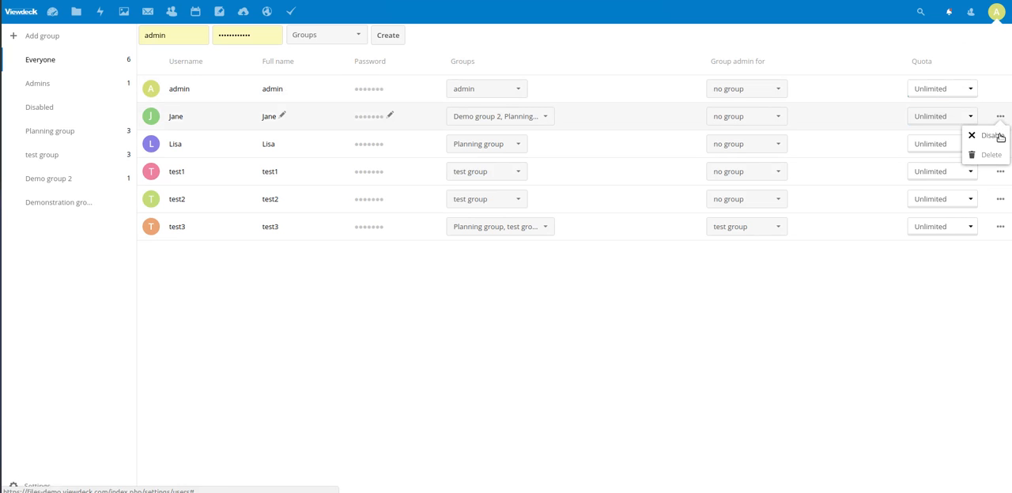
{"action": "left_click", "coordinate": [1001, 137]}
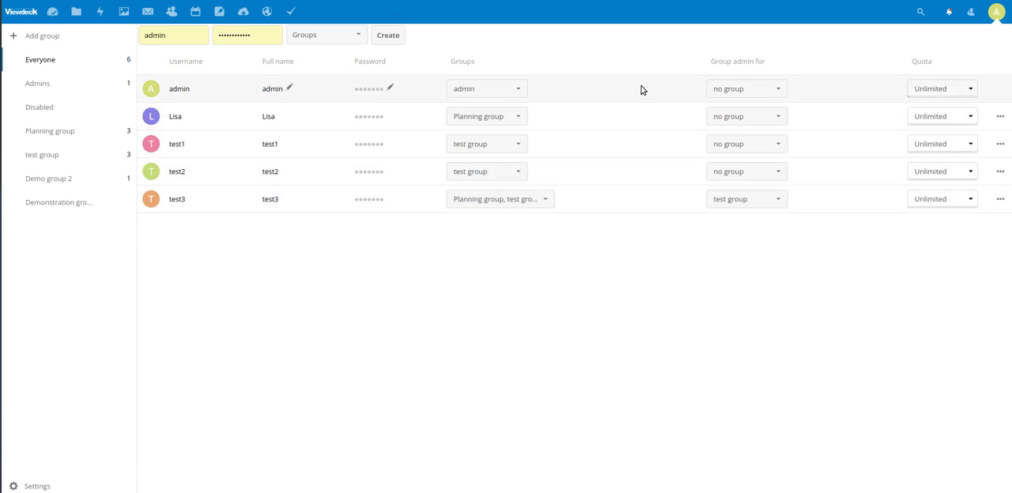
Show the account options of the signed-in administrator.
{"action": "left_click", "coordinate": [996, 14]}
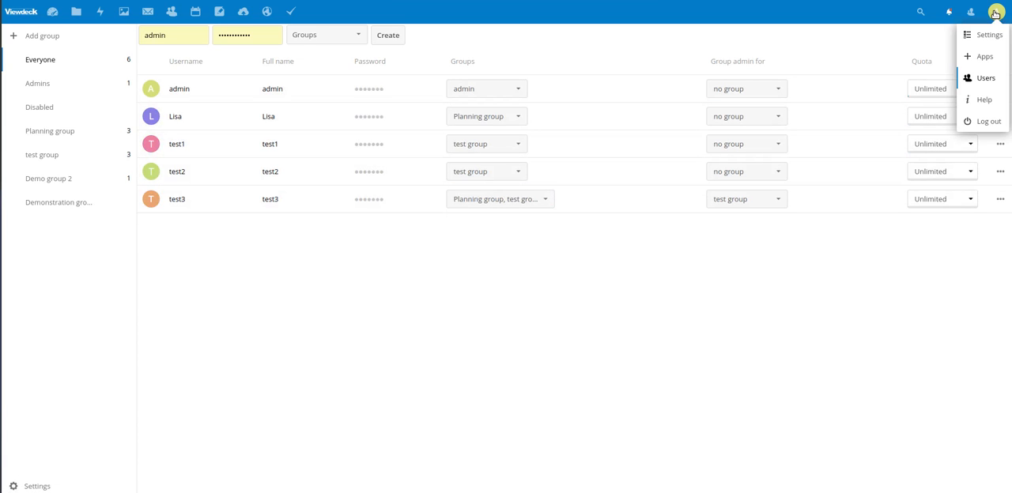